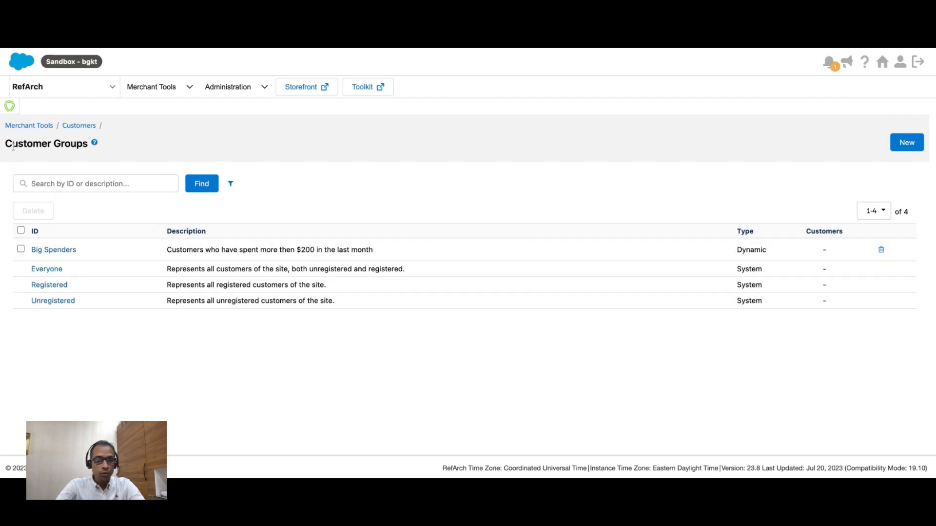
{"action": "left_click", "coordinate": [191, 90]}
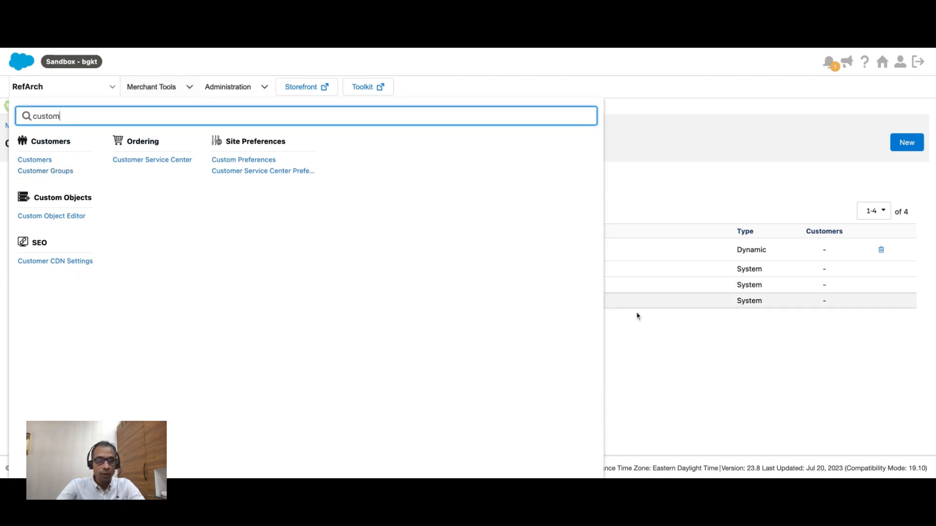
{"action": "left_click", "coordinate": [677, 383]}
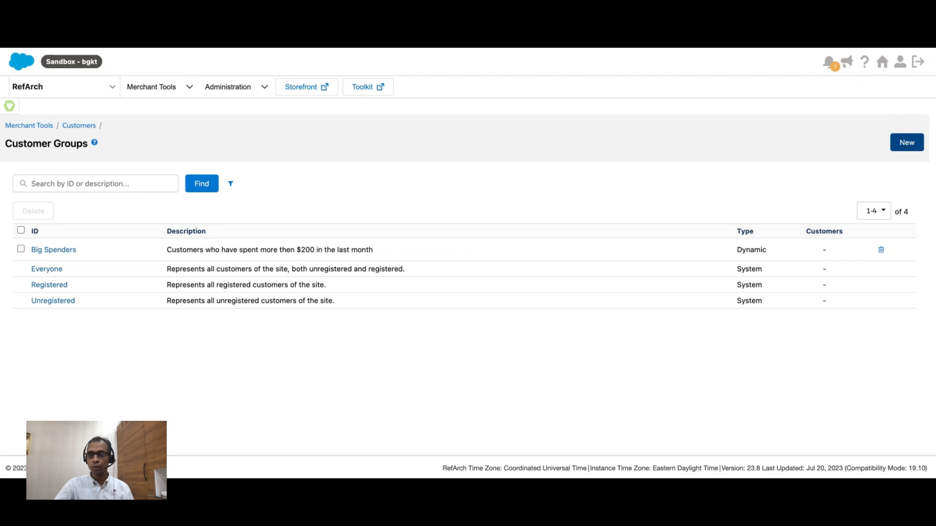
Start a new customer group and set its type to Static.
{"action": "left_click", "coordinate": [907, 145]}
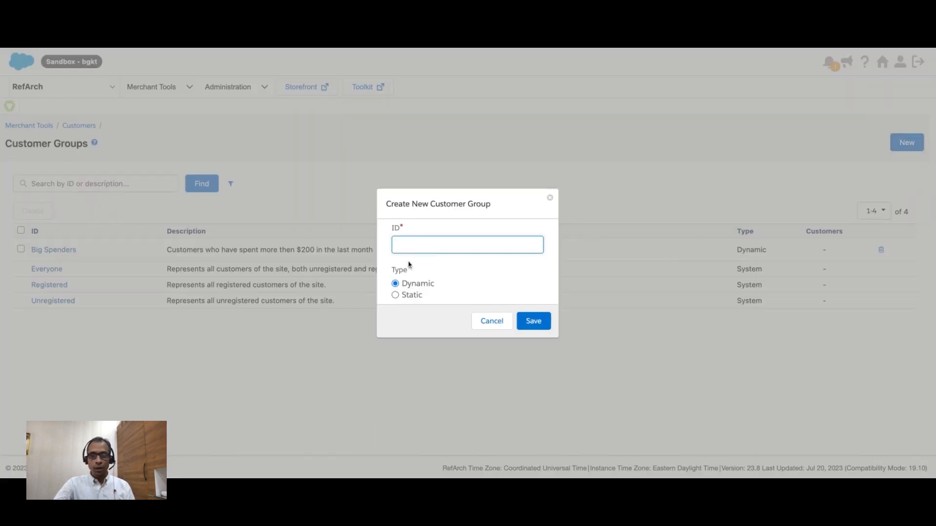
{"action": "left_click", "coordinate": [394, 296]}
{"action": "left_click", "coordinate": [395, 307]}
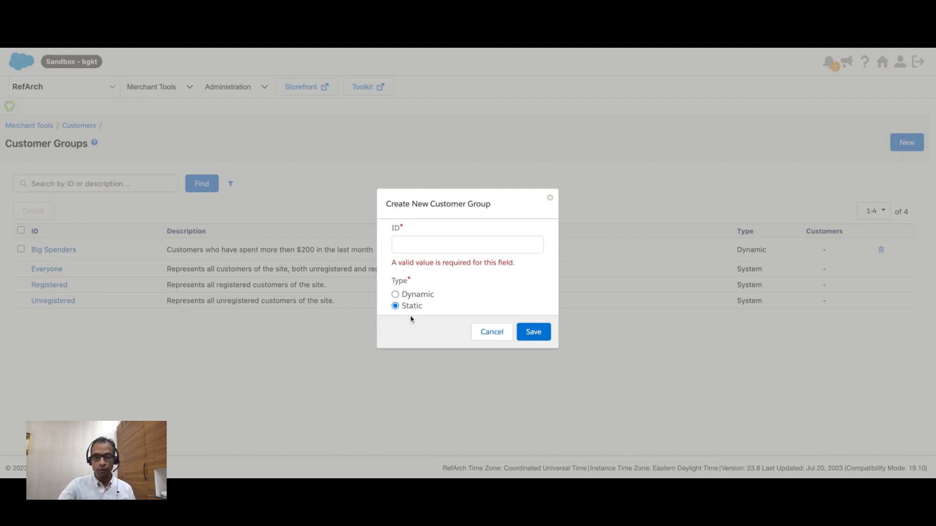
Give the new static customer group the ID cgstatic and save it.
{"action": "left_click", "coordinate": [425, 249]}
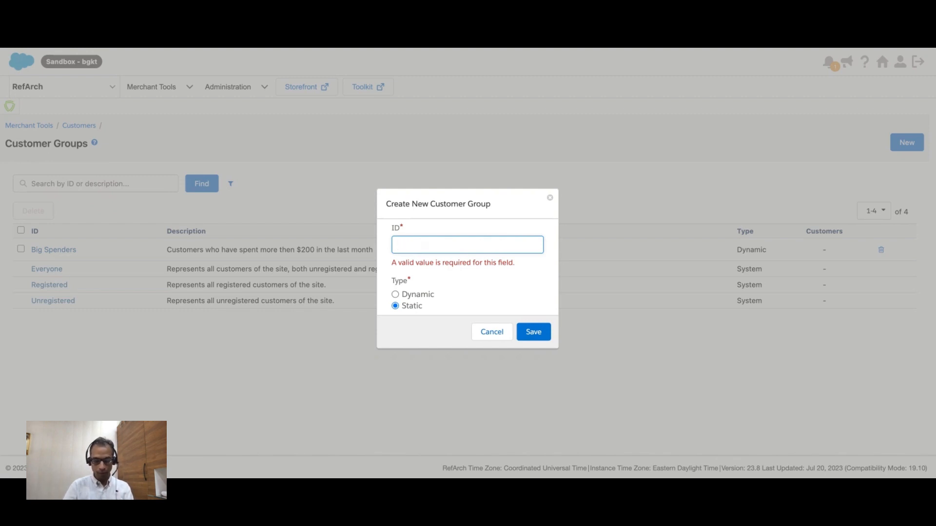
{"action": "type", "text": "g"}
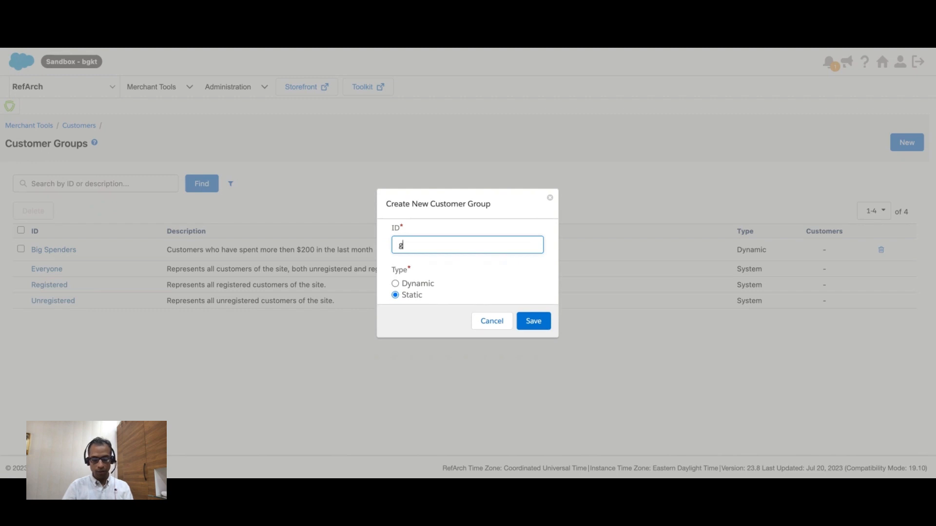
{"action": "type", "text": "cstat"}
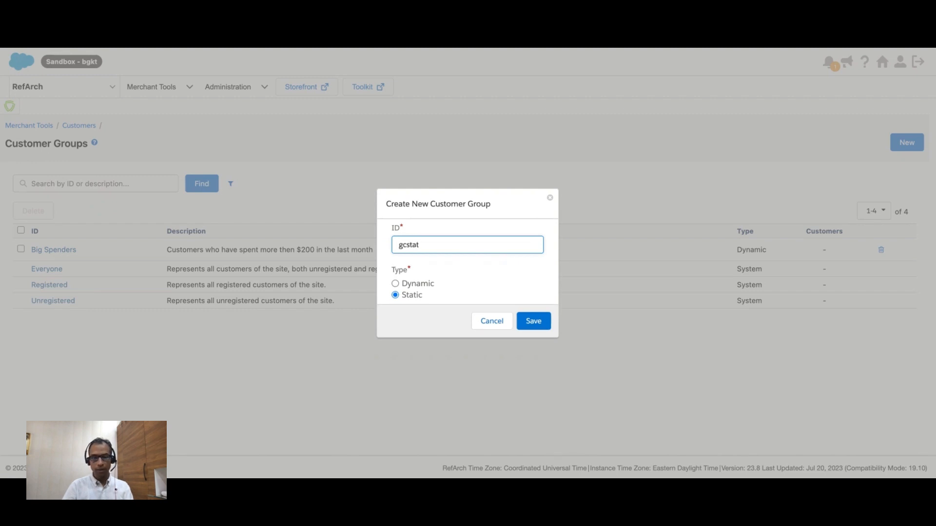
{"action": "type", "text": "ic"}
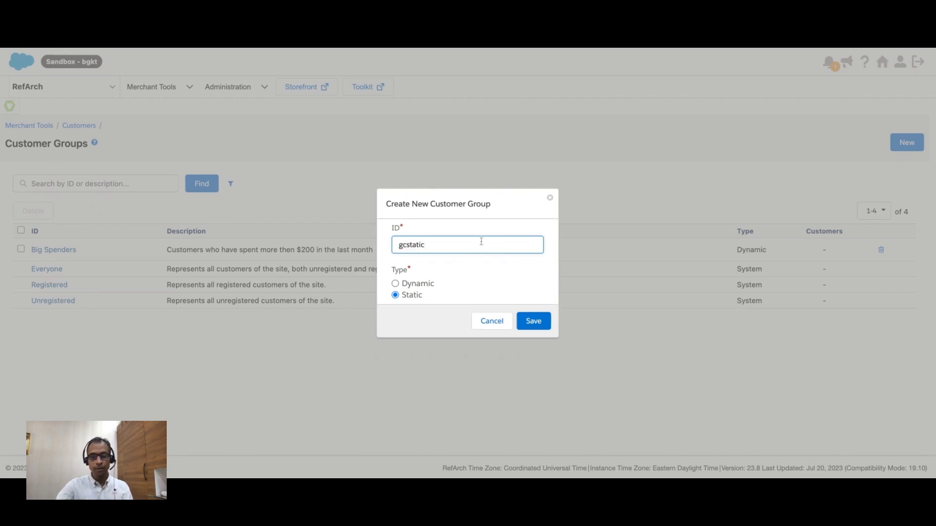
{"action": "left_click_drag", "start_coordinate": [399, 245], "coordinate": [404, 244]}
{"action": "type", "text": "c"}
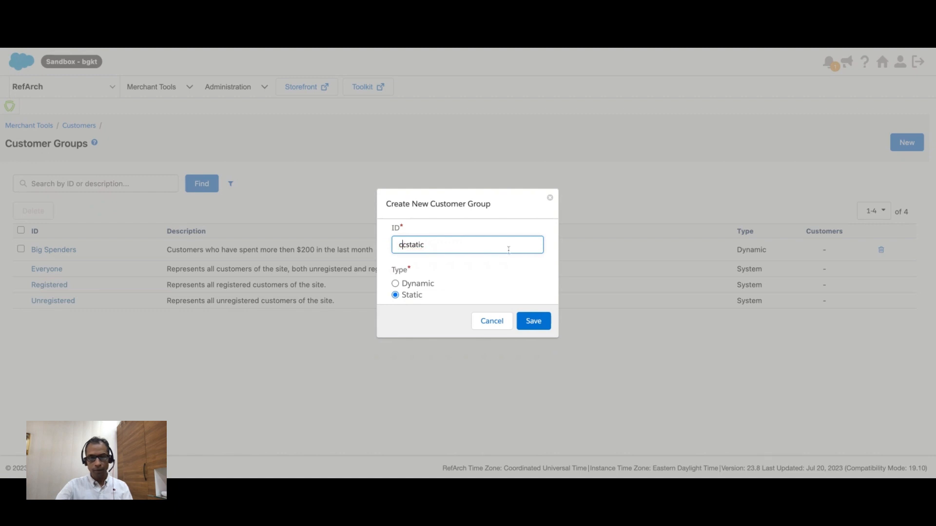
{"action": "left_click", "coordinate": [483, 274]}
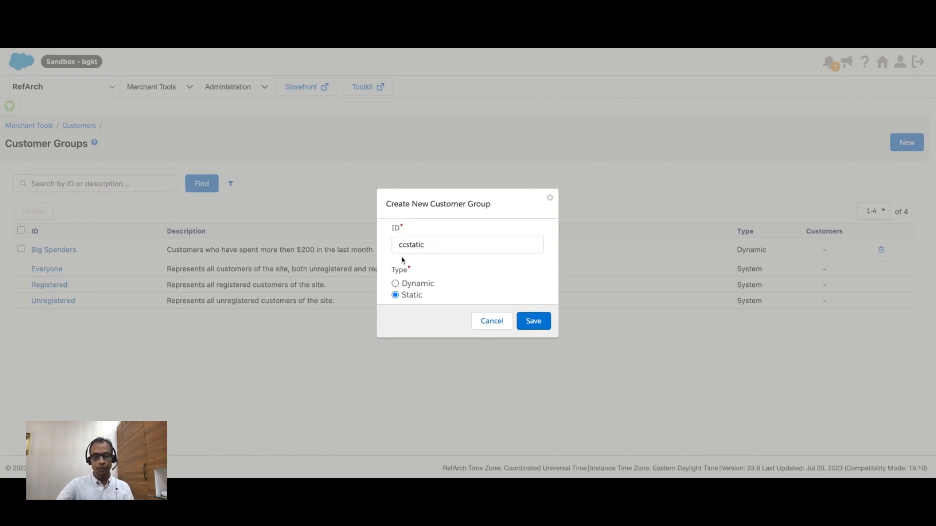
{"action": "left_click", "coordinate": [408, 243]}
{"action": "key", "text": "BackSpace"}
{"action": "type", "text": "g"}
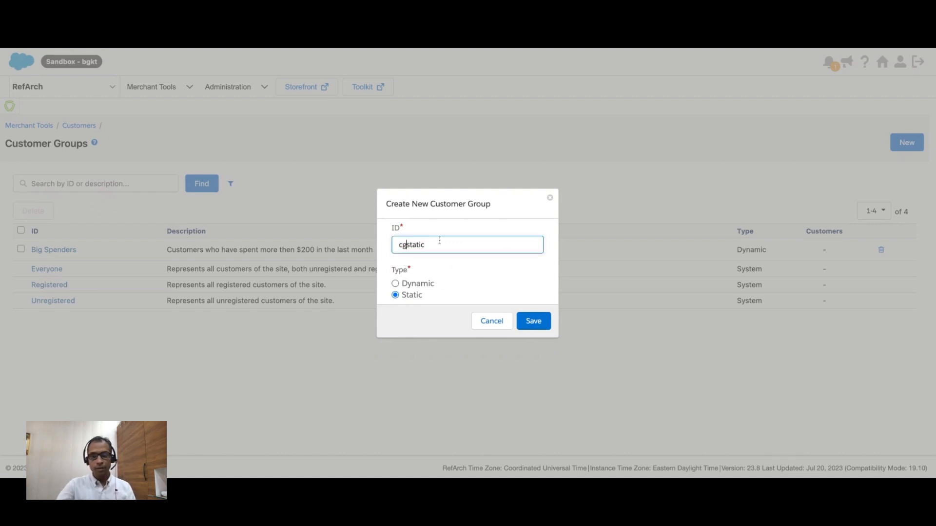
{"action": "left_click", "coordinate": [533, 320]}
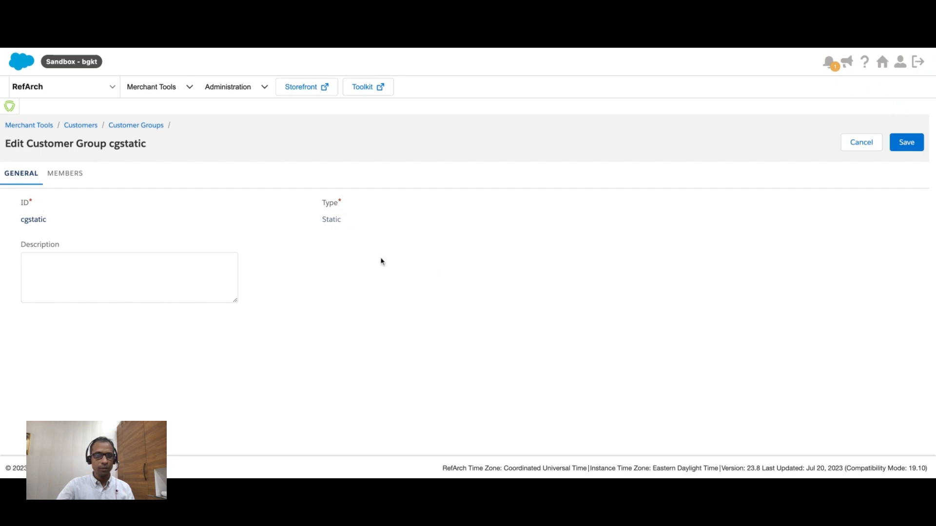
Check which customers are available to assign as members of the cgstatic group, without assigning any.
{"action": "left_click", "coordinate": [73, 276]}
{"action": "left_click", "coordinate": [78, 177]}
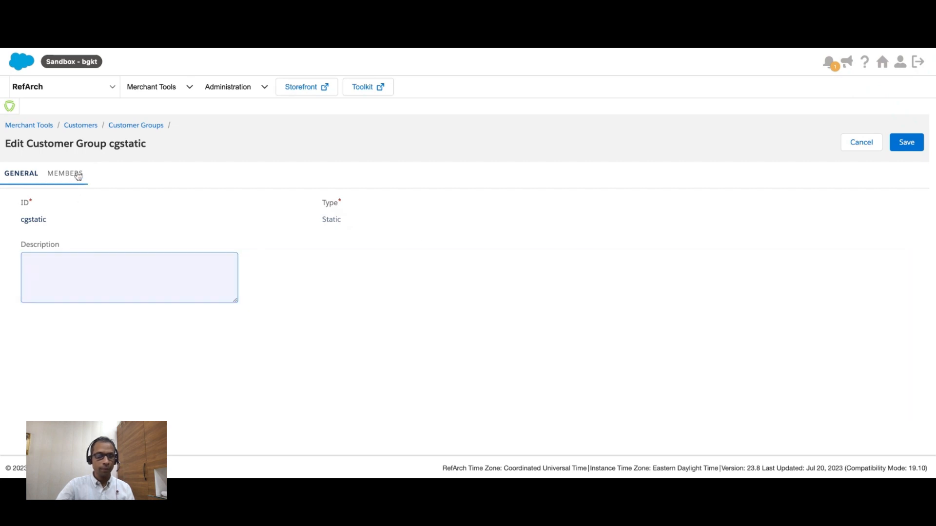
{"action": "left_click", "coordinate": [93, 237]}
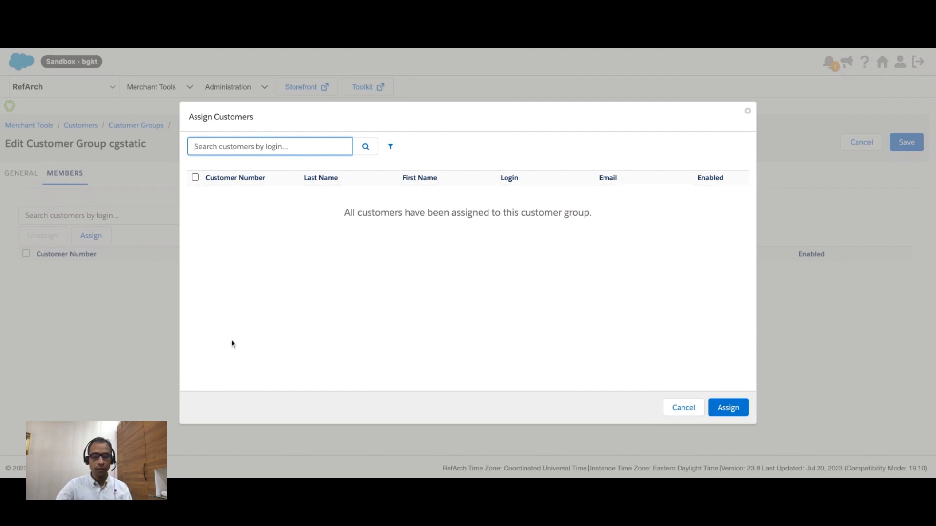
{"action": "left_click", "coordinate": [687, 416]}
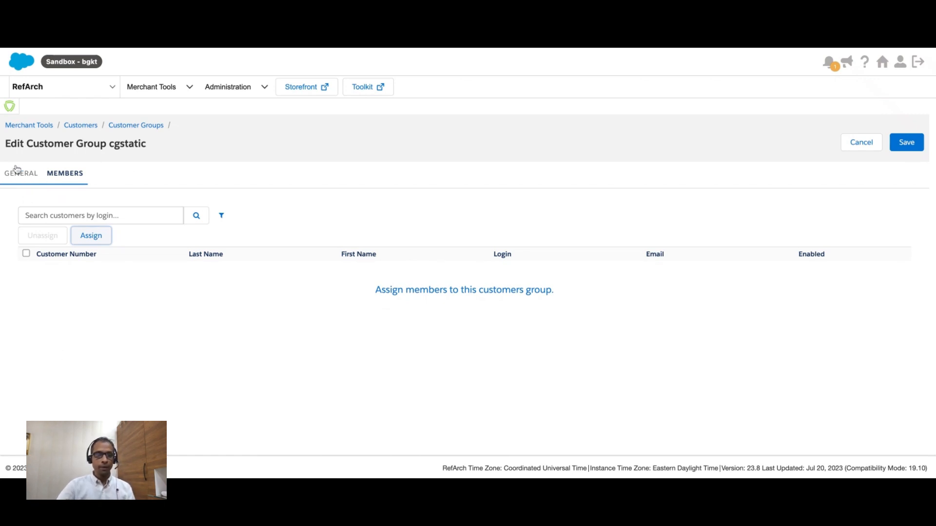
Return to the customer groups list and create a Dynamic customer group with the ID cgdynamic.
{"action": "left_click", "coordinate": [136, 128]}
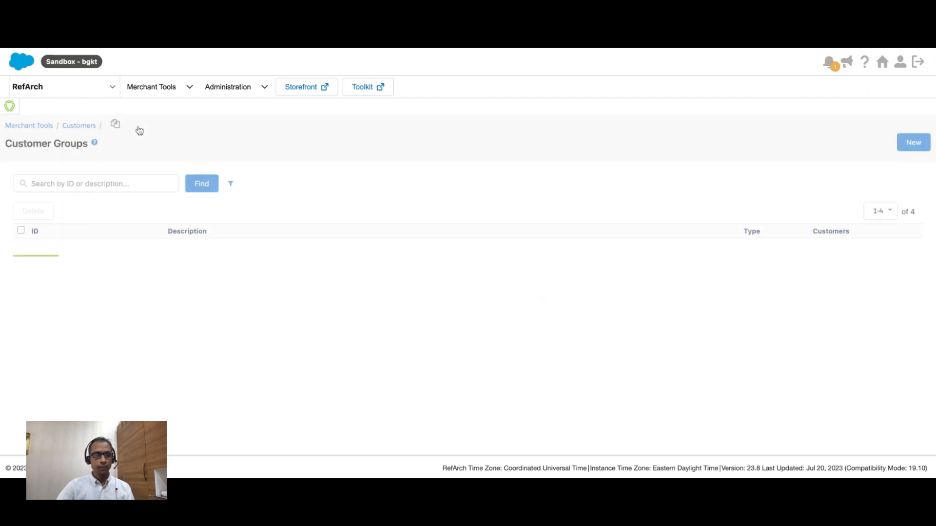
{"action": "left_click", "coordinate": [909, 143]}
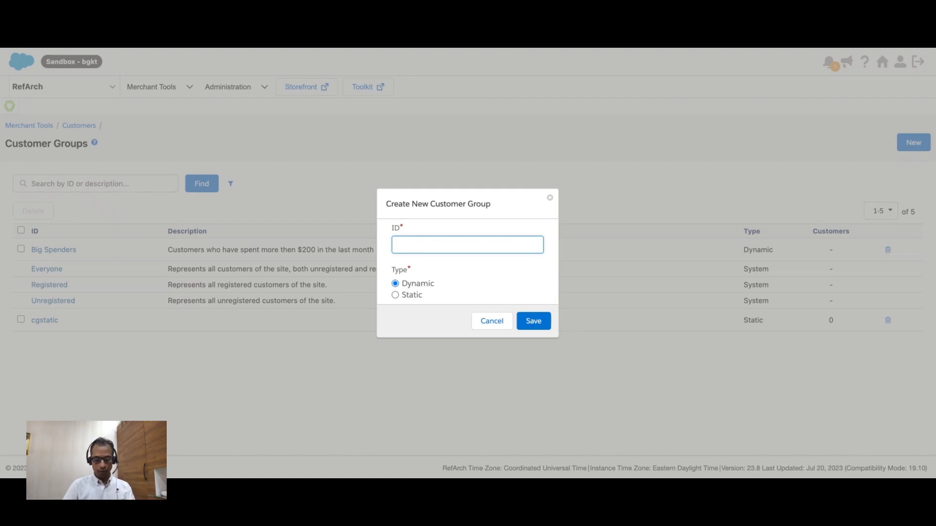
{"action": "type", "text": "cgdynamic"}
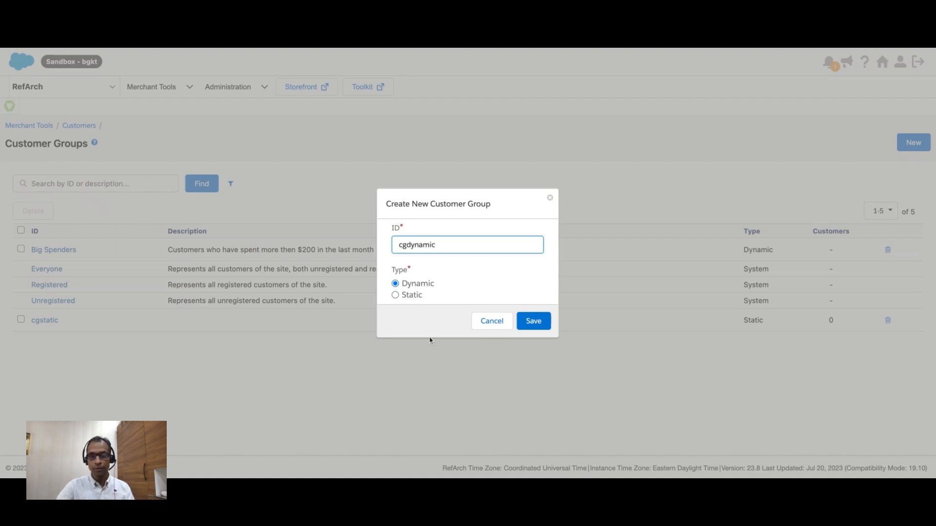
{"action": "left_click", "coordinate": [528, 323]}
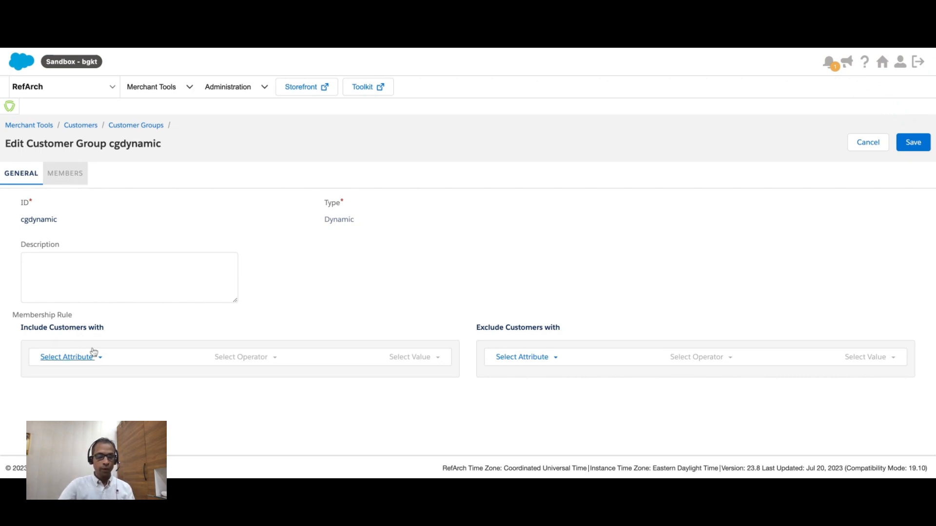
Choose the geolocation attribute Region Code for the cgdynamic group's rule for including customers.
{"action": "left_click_drag", "start_coordinate": [22, 329], "coordinate": [109, 329]}
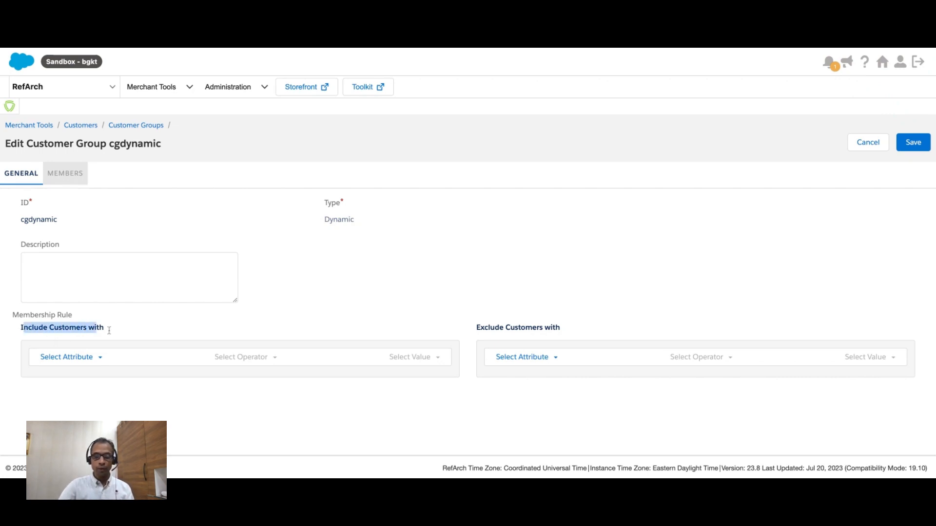
{"action": "left_click_drag", "start_coordinate": [478, 328], "coordinate": [551, 329]}
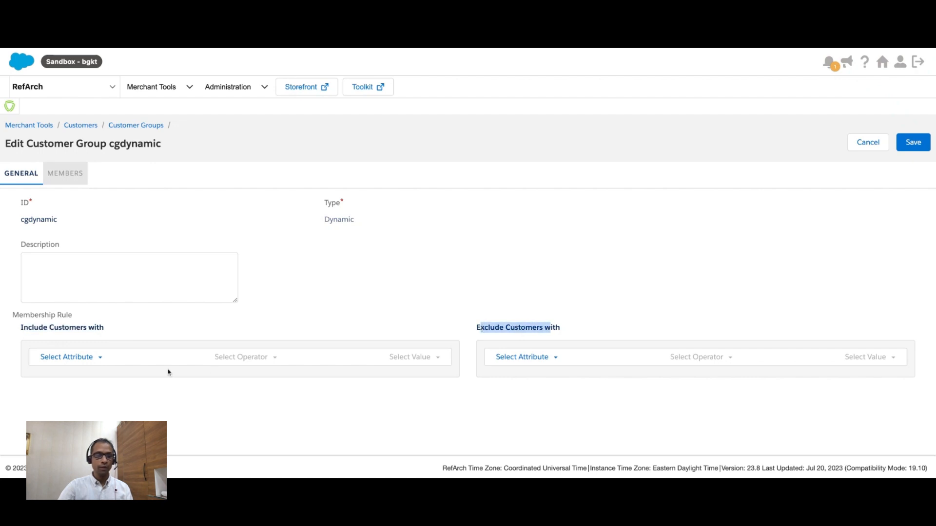
{"action": "left_click", "coordinate": [100, 359]}
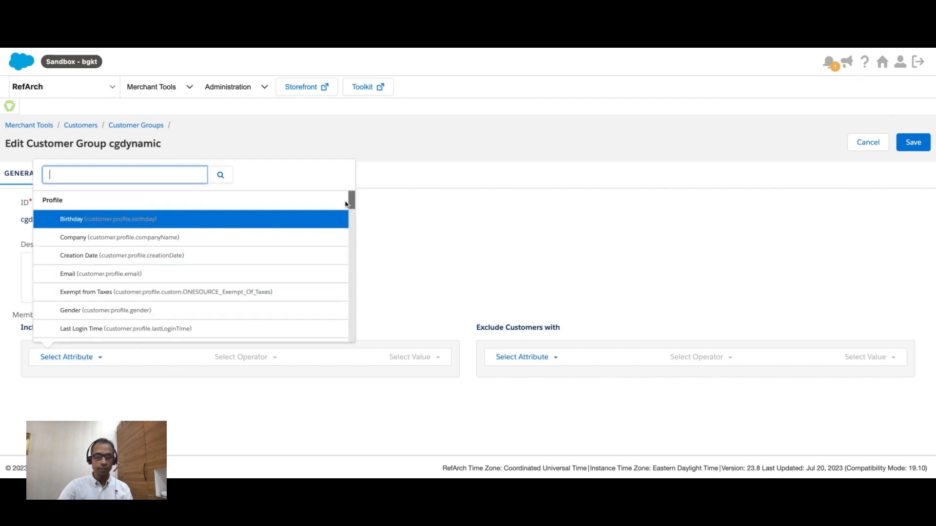
{"action": "scroll", "coordinate": [351, 202], "scroll_direction": "down", "scroll_amount": 15}
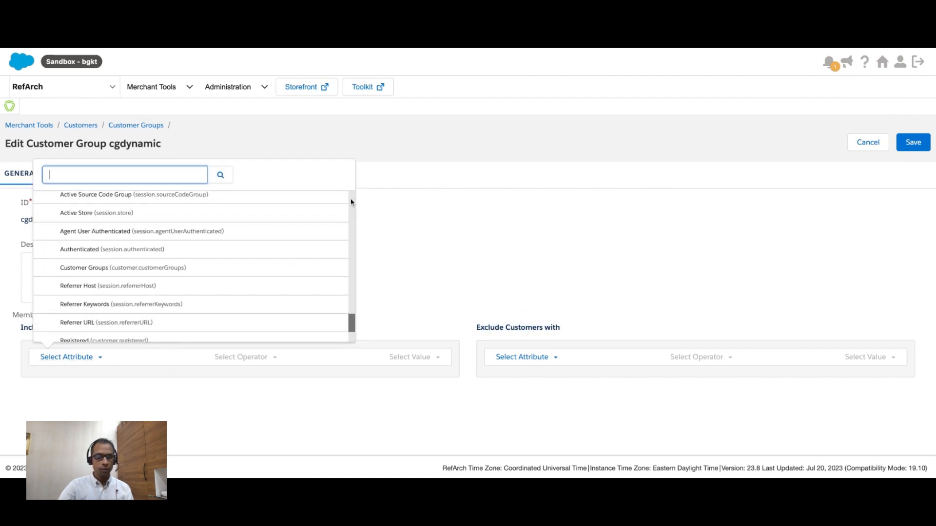
{"action": "scroll", "coordinate": [191, 267], "scroll_direction": "down", "scroll_amount": 4}
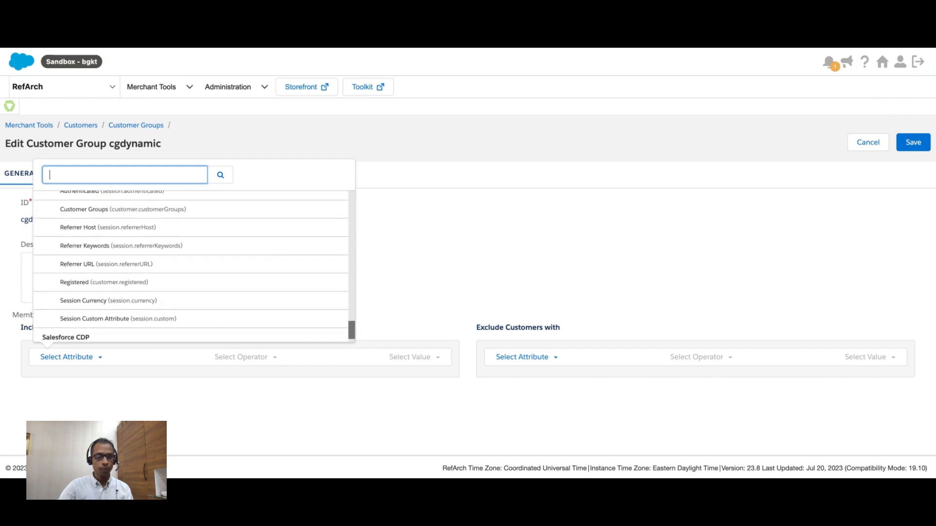
{"action": "scroll", "coordinate": [191, 267], "scroll_direction": "up", "scroll_amount": 5}
{"action": "scroll", "coordinate": [191, 267], "scroll_direction": "up", "scroll_amount": 3}
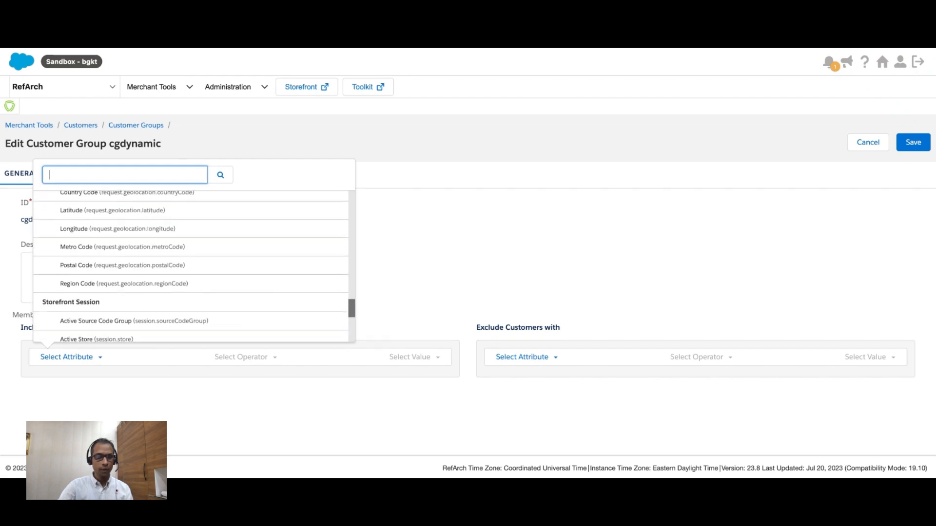
{"action": "scroll", "coordinate": [191, 266], "scroll_direction": "down", "scroll_amount": 1}
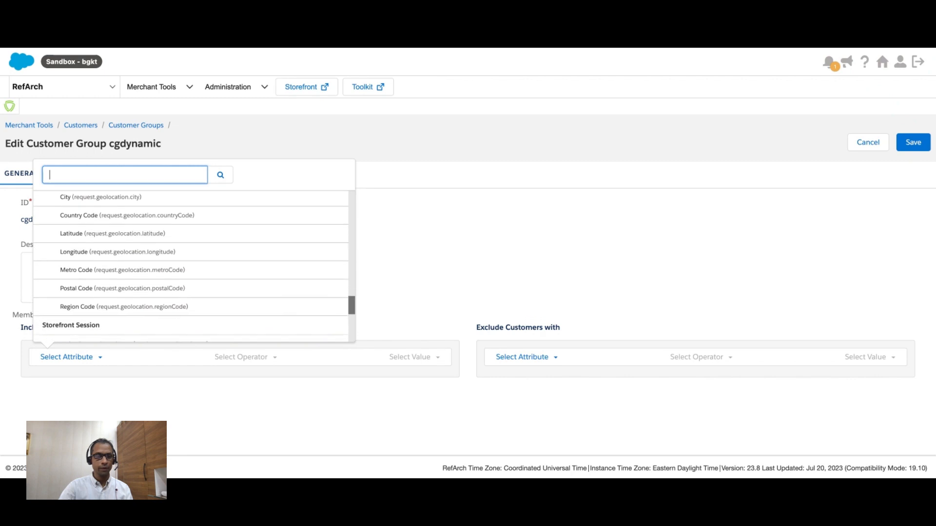
{"action": "scroll", "coordinate": [191, 266], "scroll_direction": "up", "scroll_amount": 1}
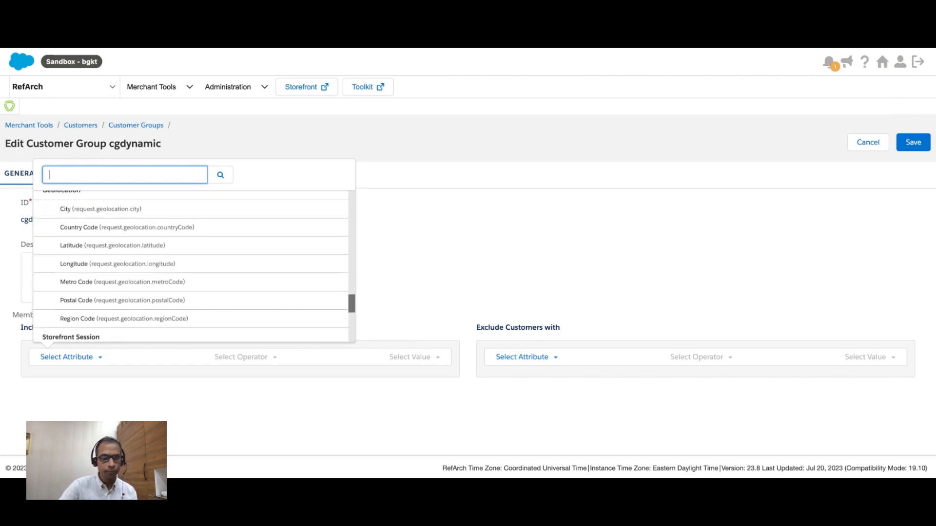
{"action": "left_click", "coordinate": [168, 319]}
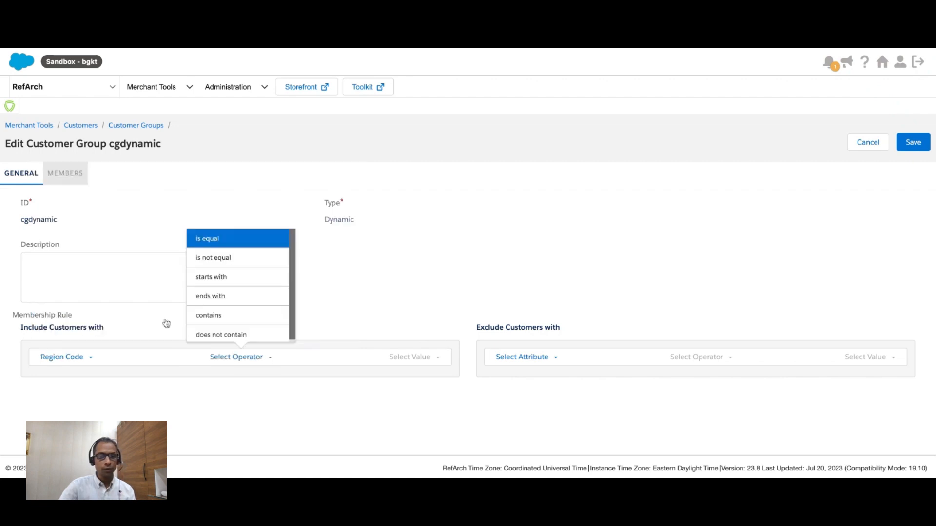
Complete the inclusion rule with the operator "is equal" and the value CA, and save the cgdynamic group.
{"action": "left_click", "coordinate": [223, 242]}
{"action": "left_click", "coordinate": [284, 388]}
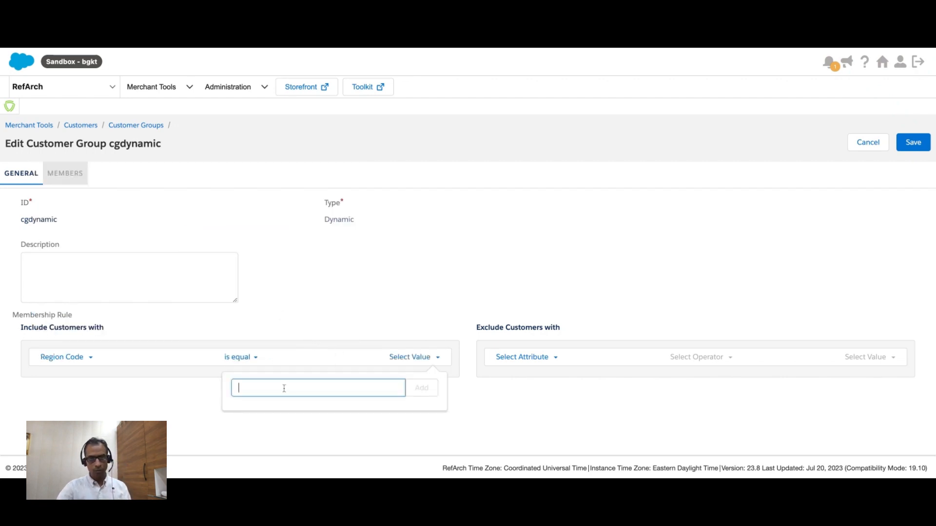
{"action": "type", "text": "cA"}
{"action": "left_click", "coordinate": [419, 388]}
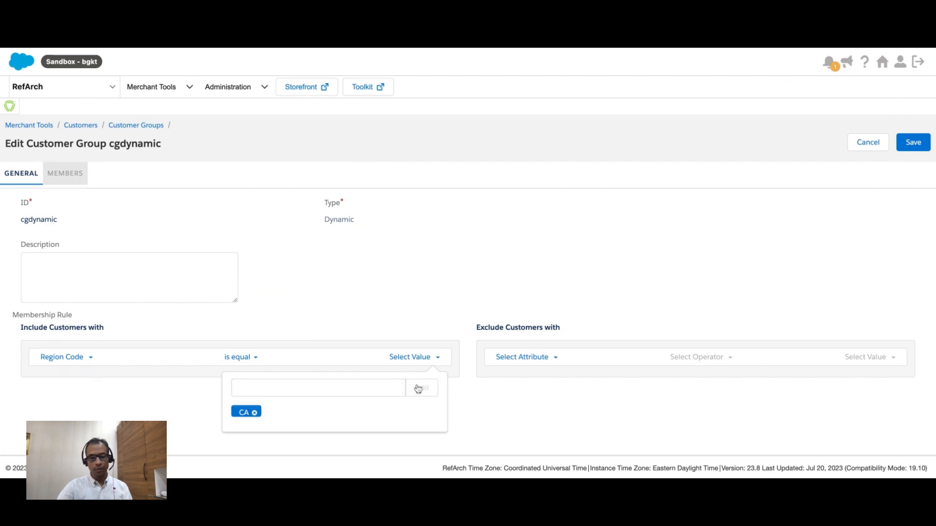
{"action": "left_click", "coordinate": [548, 426]}
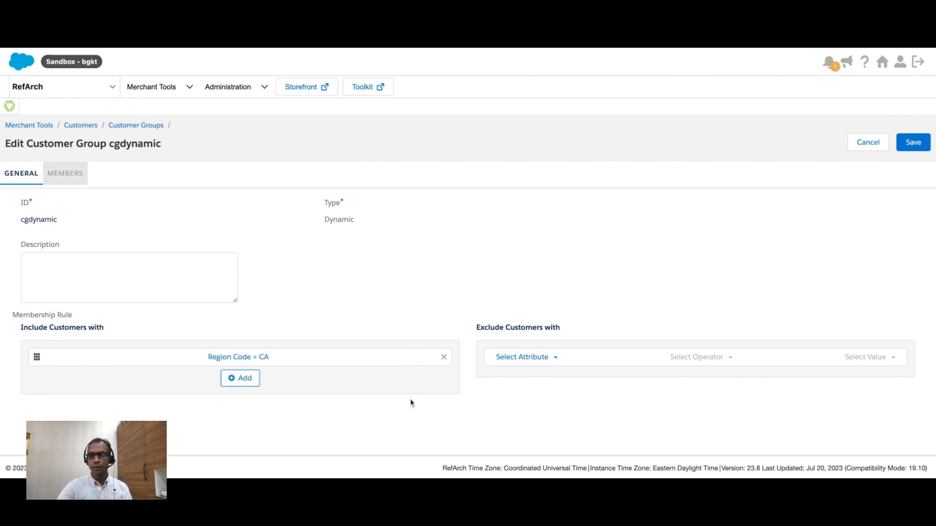
{"action": "left_click", "coordinate": [919, 148]}
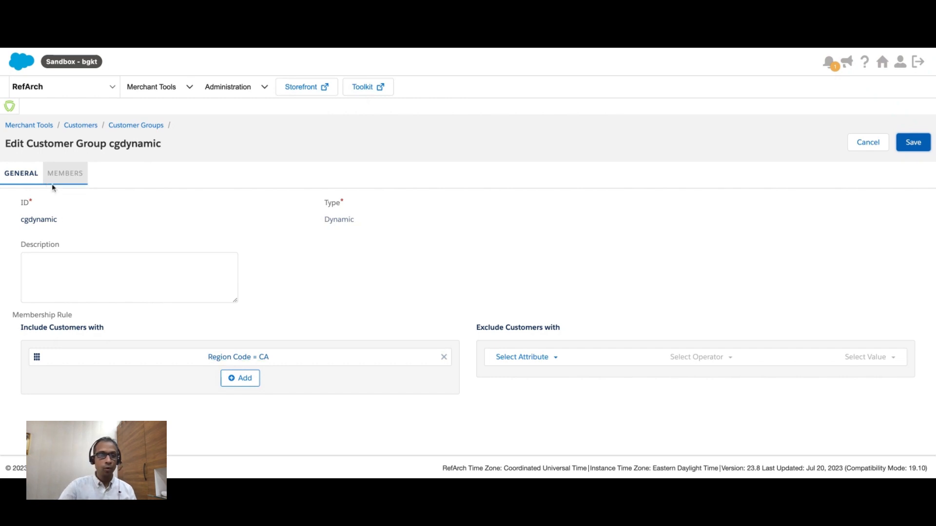
{"action": "double_click", "coordinate": [137, 147]}
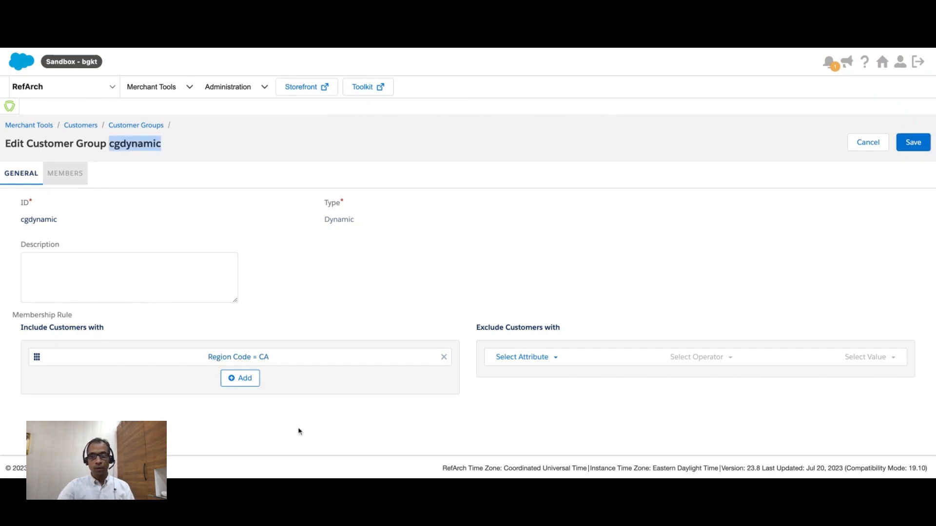